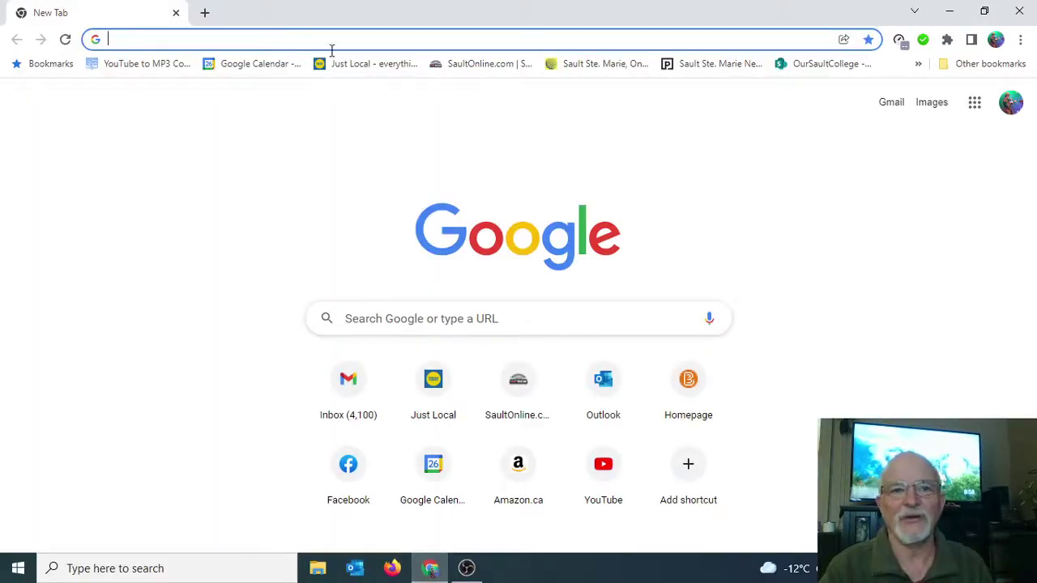
Cast the Chrome tab to Homeroom TV and load the SaultOnline.com news site.
{"action": "left_click", "coordinate": [1021, 38]}
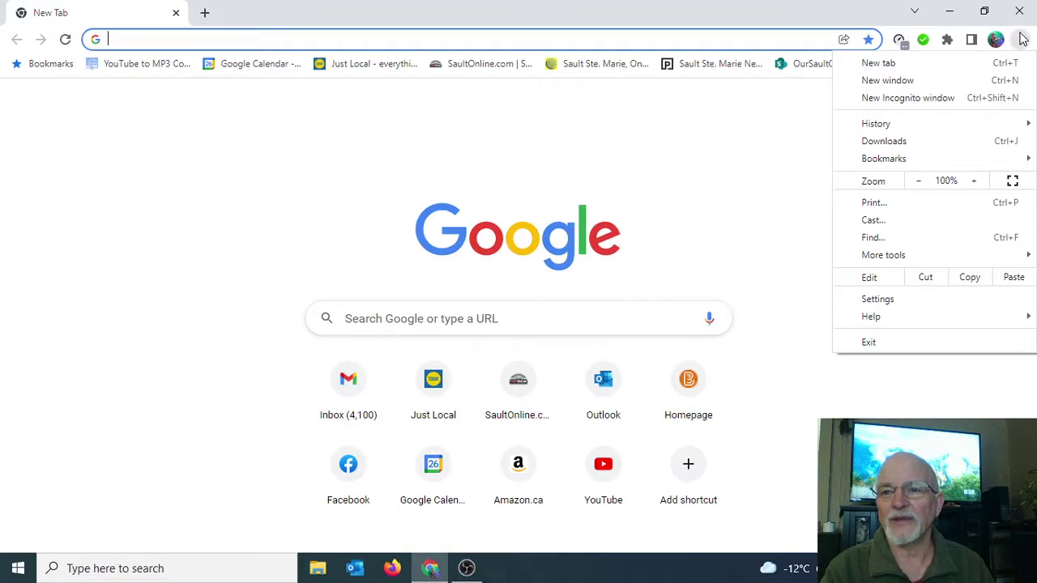
{"action": "left_click", "coordinate": [890, 221]}
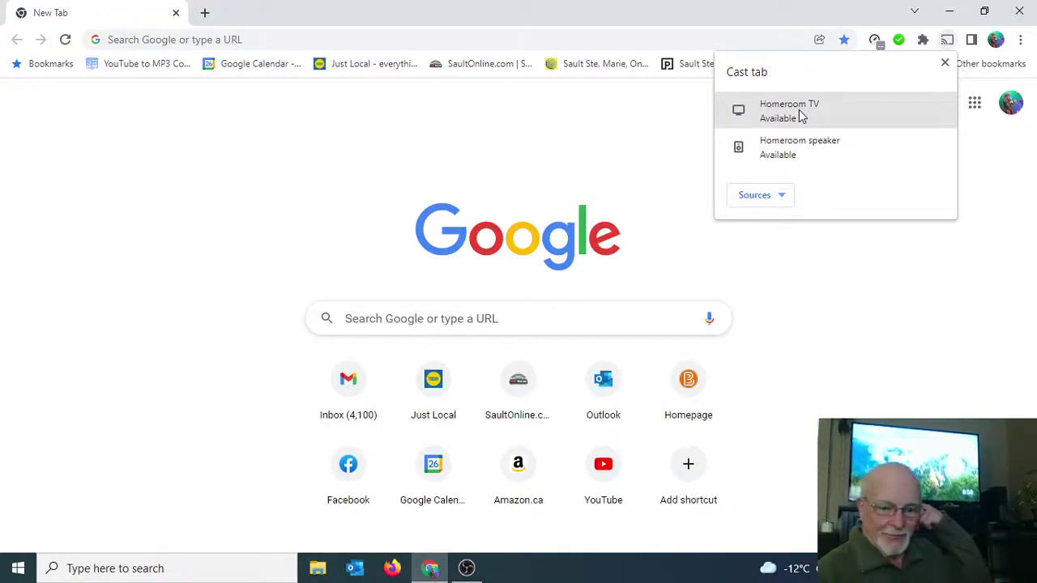
{"action": "left_click", "coordinate": [801, 115]}
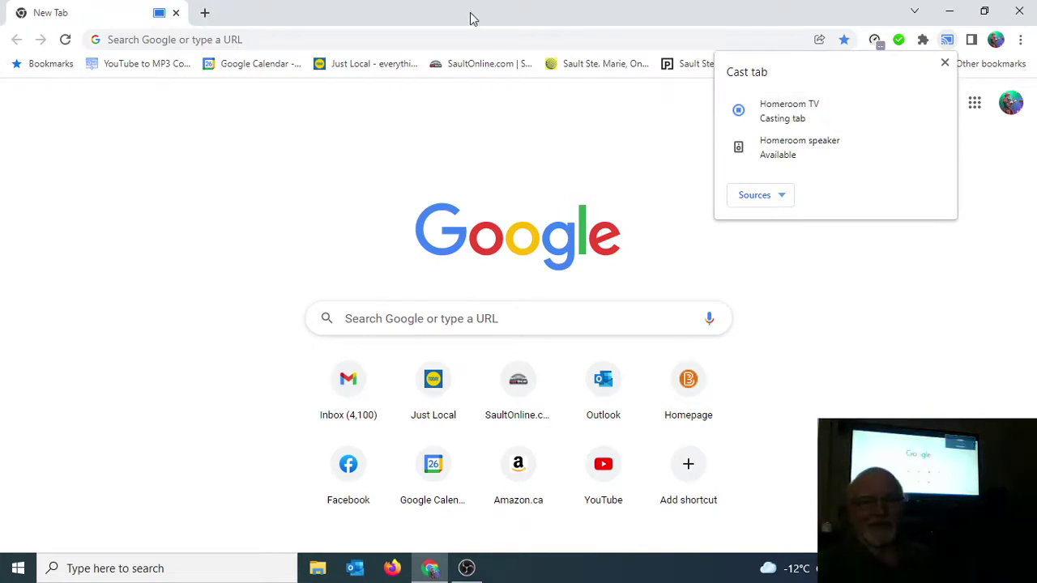
{"action": "left_click", "coordinate": [490, 66]}
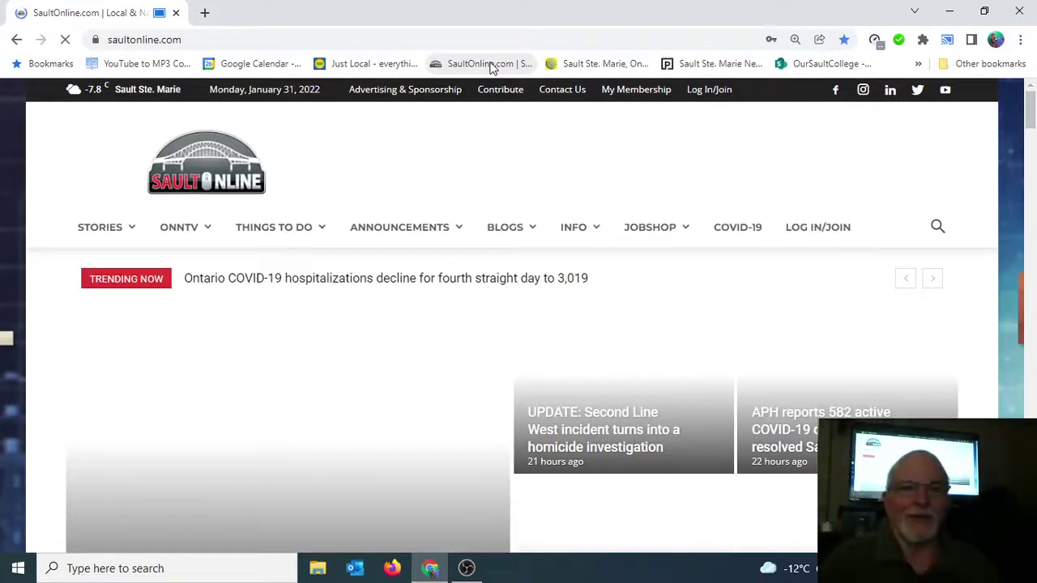
Stop casting the Chrome tab to Homeroom TV and close the browser.
{"action": "left_click", "coordinate": [1022, 39]}
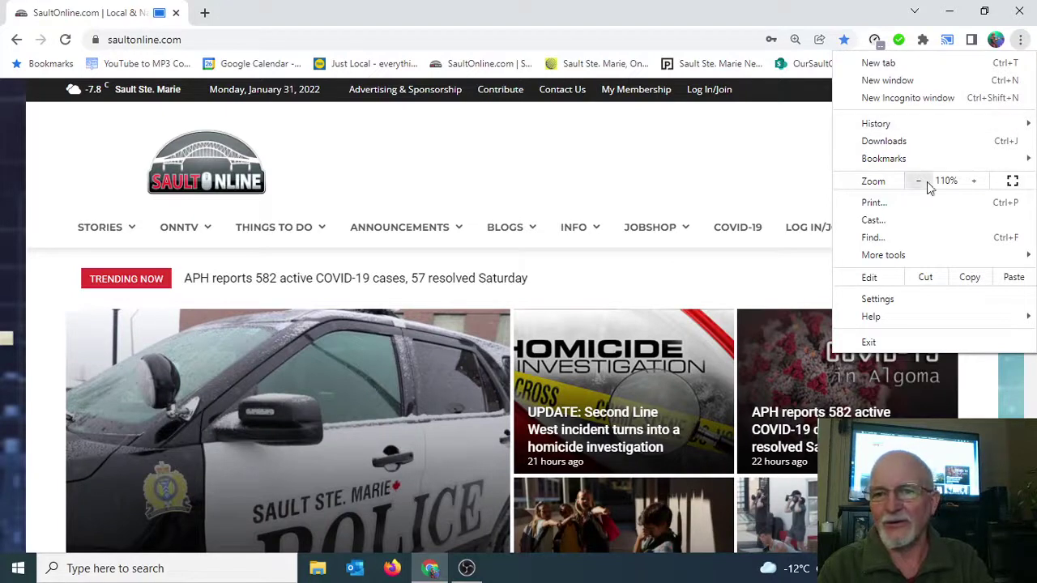
{"action": "left_click", "coordinate": [905, 224]}
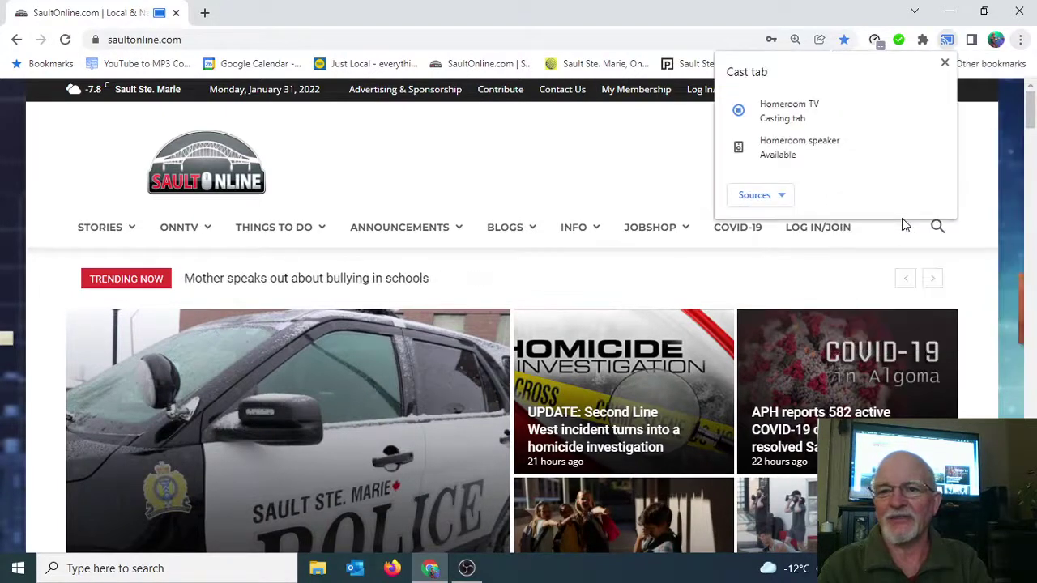
{"action": "left_click", "coordinate": [768, 118]}
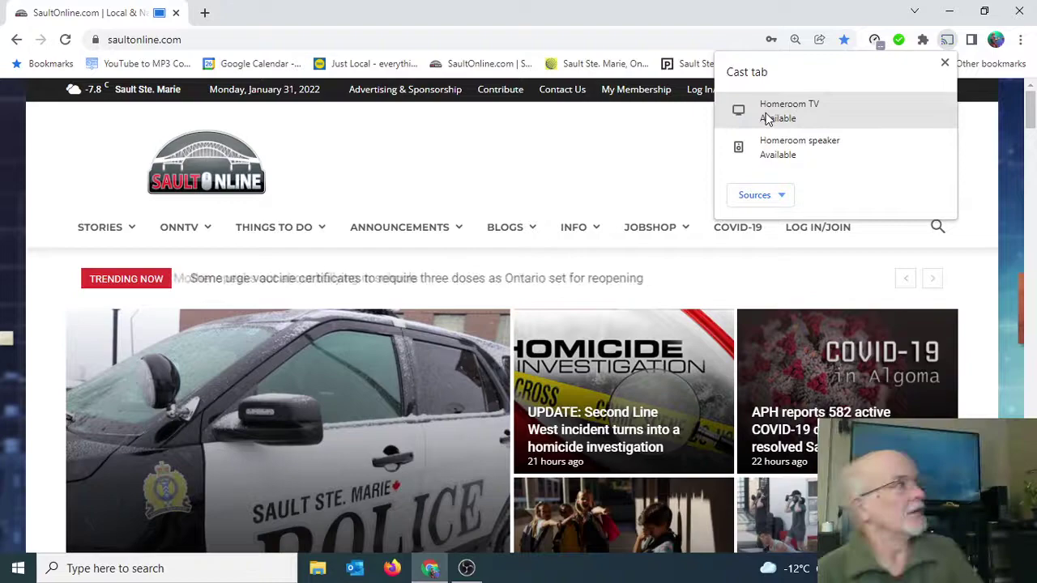
{"action": "left_click", "coordinate": [1021, 13]}
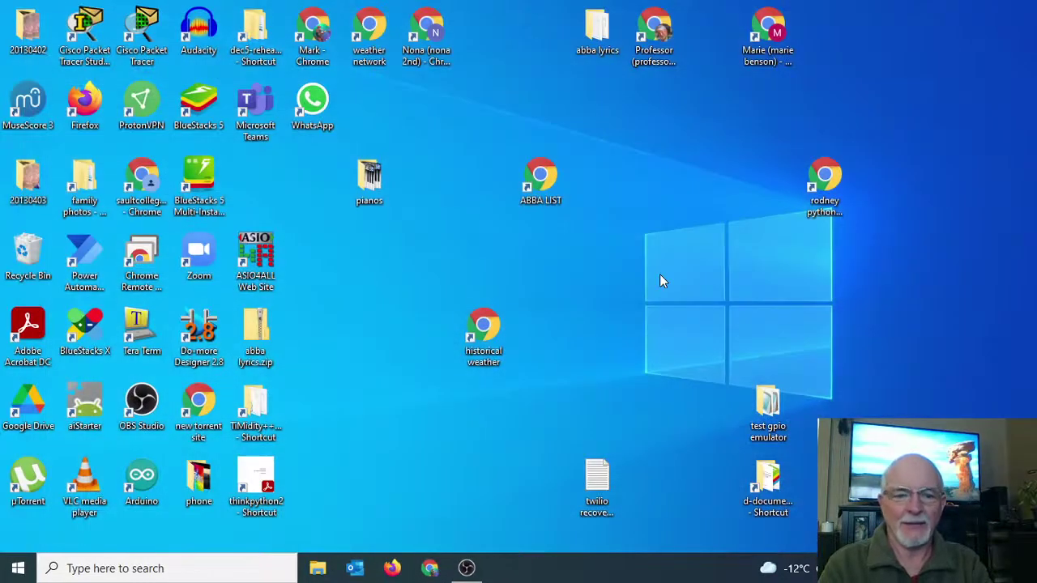
Search 'vlc' in a new Chrome window, visit the official videolan.org site, then close Chrome.
{"action": "left_click", "coordinate": [429, 569]}
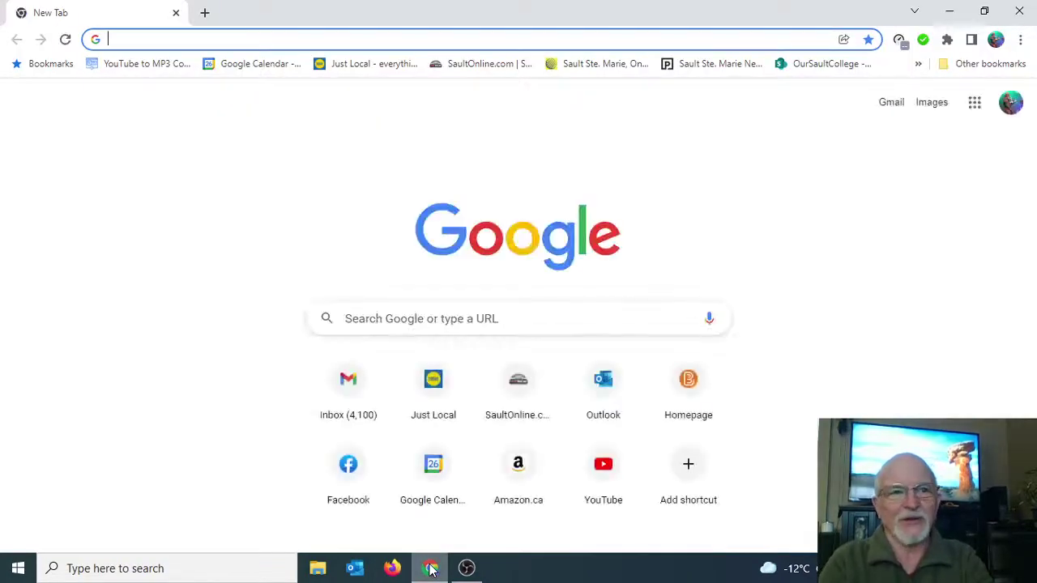
{"action": "type", "text": "vlc"}
{"action": "key", "text": "Return"}
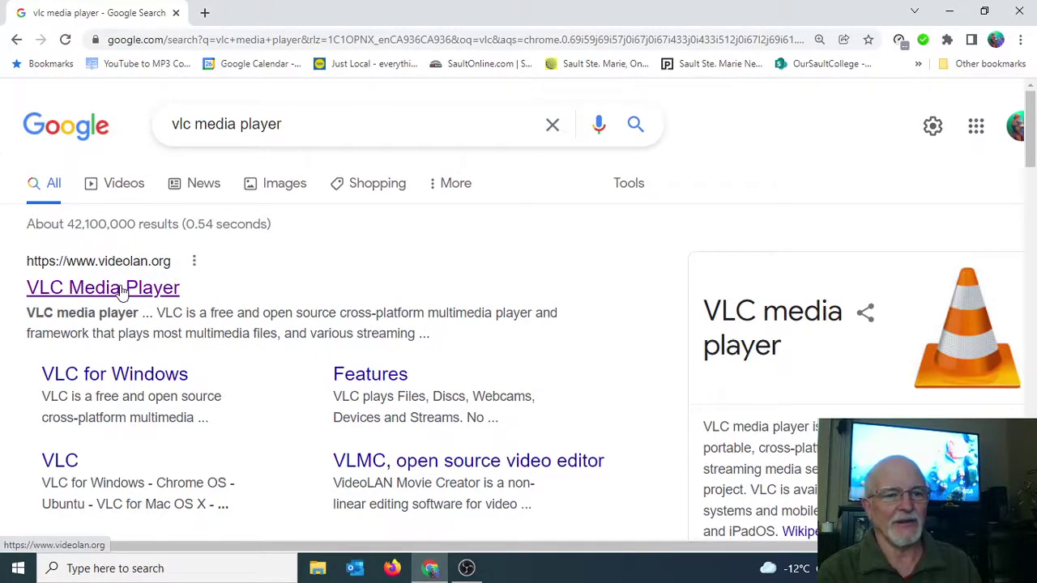
{"action": "left_click", "coordinate": [120, 290]}
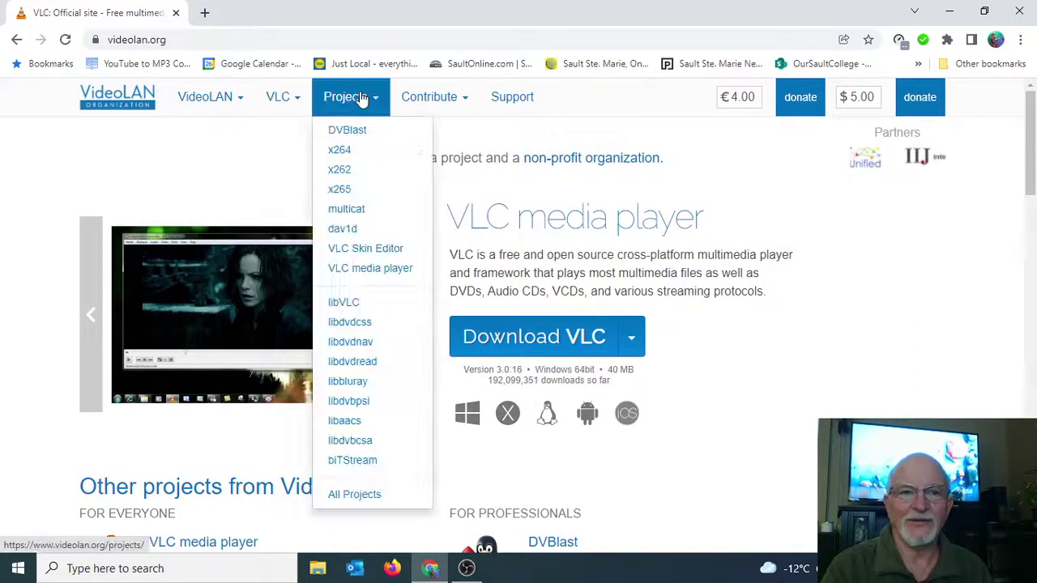
{"action": "left_click", "coordinate": [176, 13]}
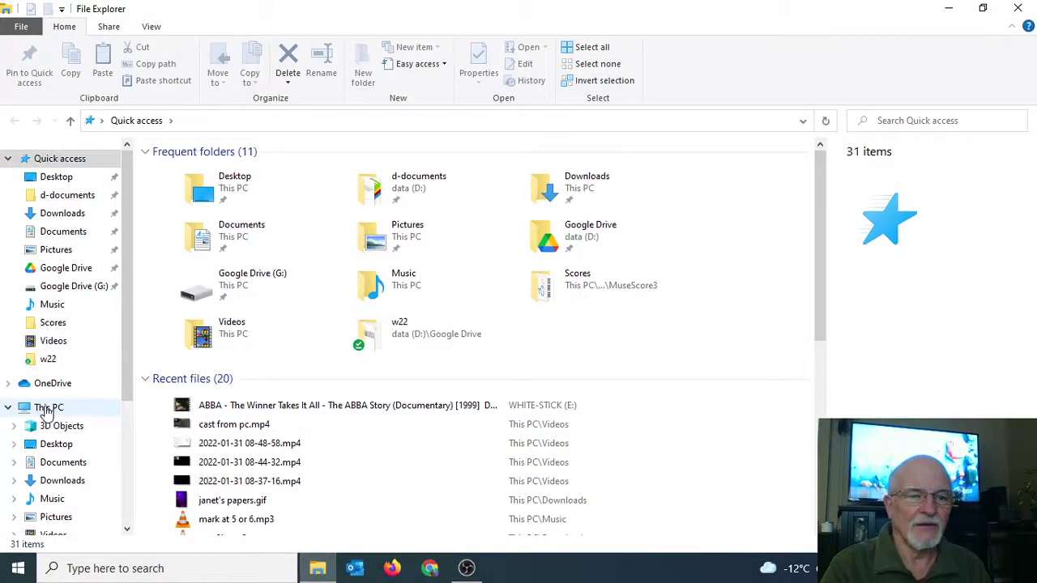
Open the WHITE-STICK (E:) drive from This PC and select the ABBA documentary .mpg.
{"action": "left_click", "coordinate": [47, 406]}
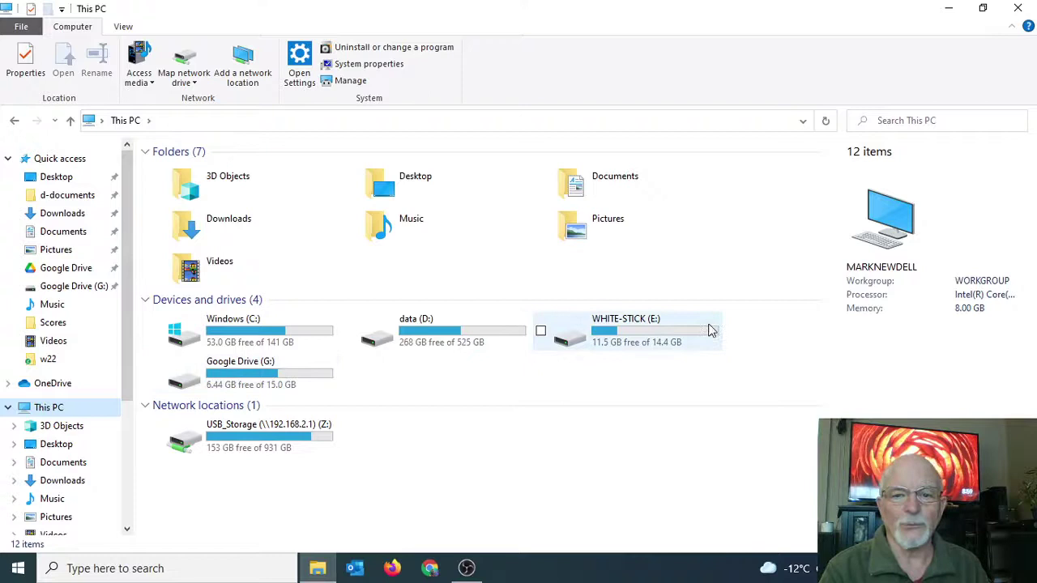
{"action": "double_click", "coordinate": [648, 339]}
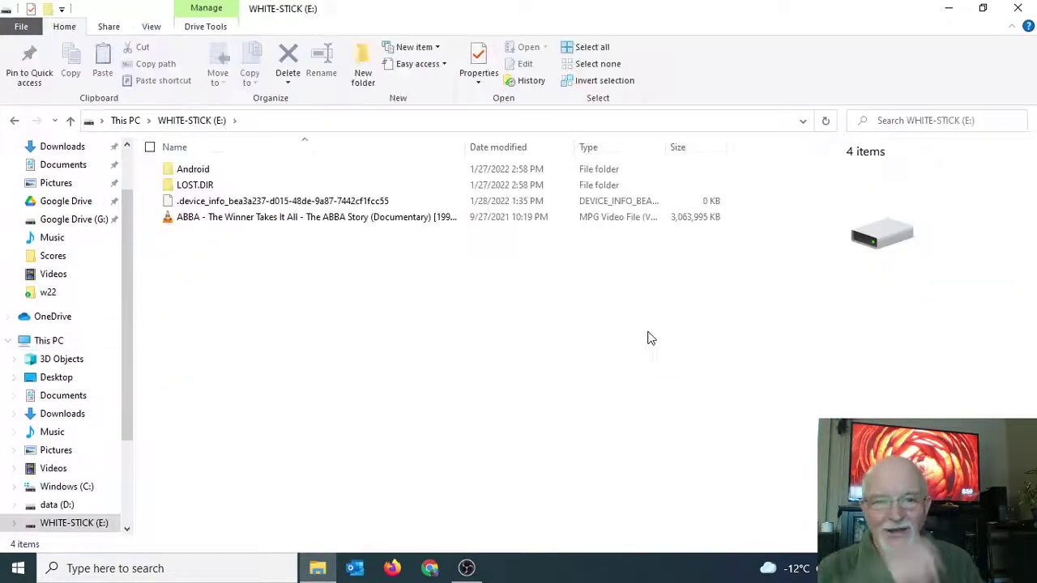
{"action": "left_click", "coordinate": [285, 220]}
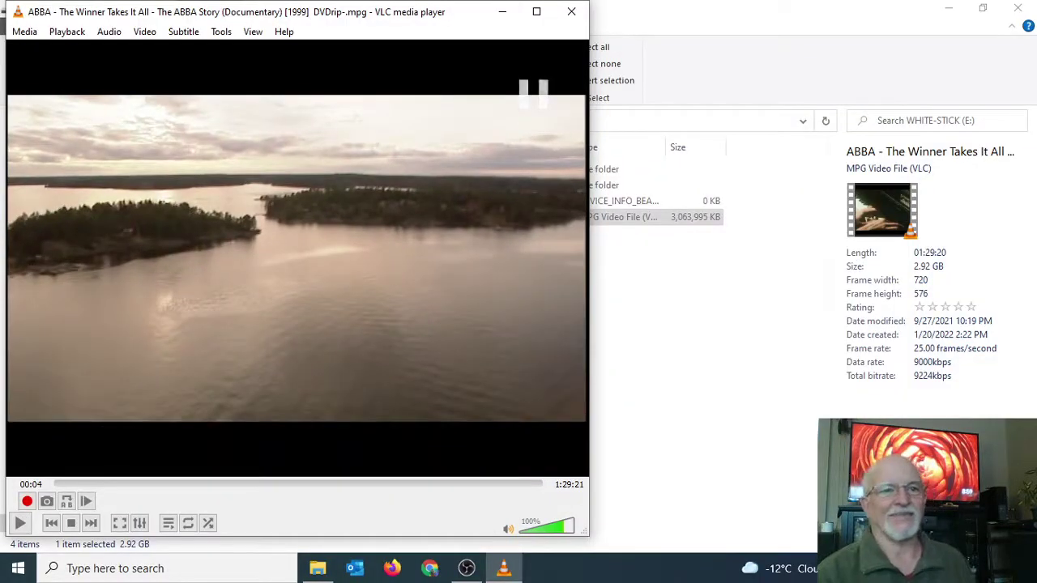
Pick Homeroom TV under Playback > Renderer to cast the ABBA video.
{"action": "left_click", "coordinate": [67, 38]}
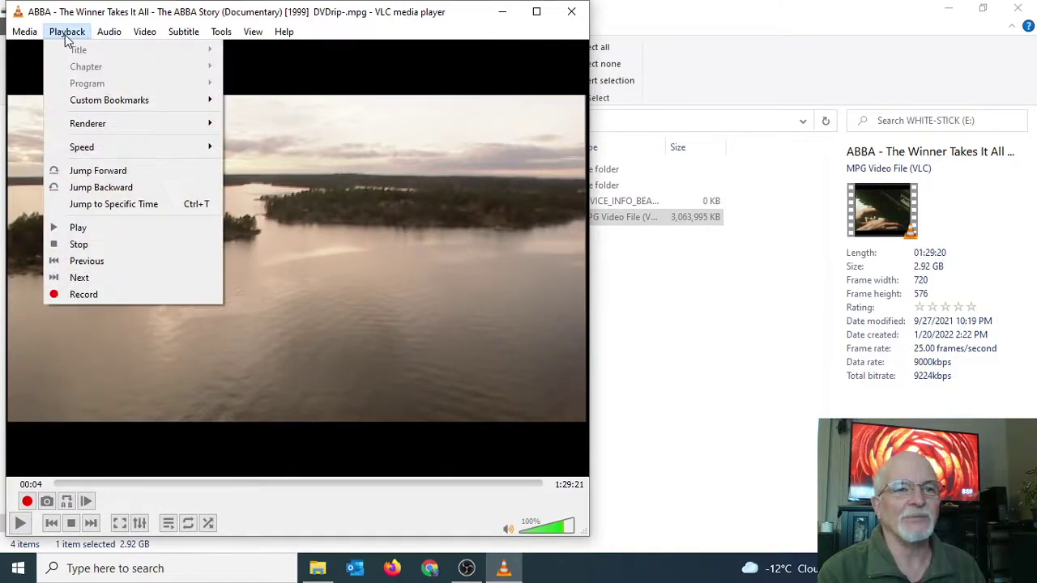
{"action": "mouse_move", "coordinate": [117, 125]}
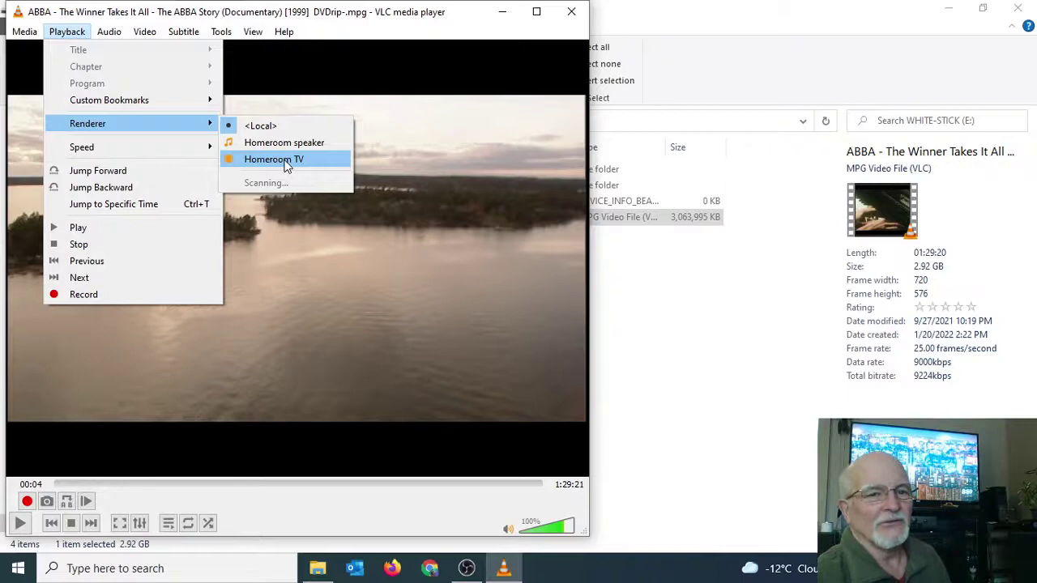
{"action": "left_click", "coordinate": [285, 163]}
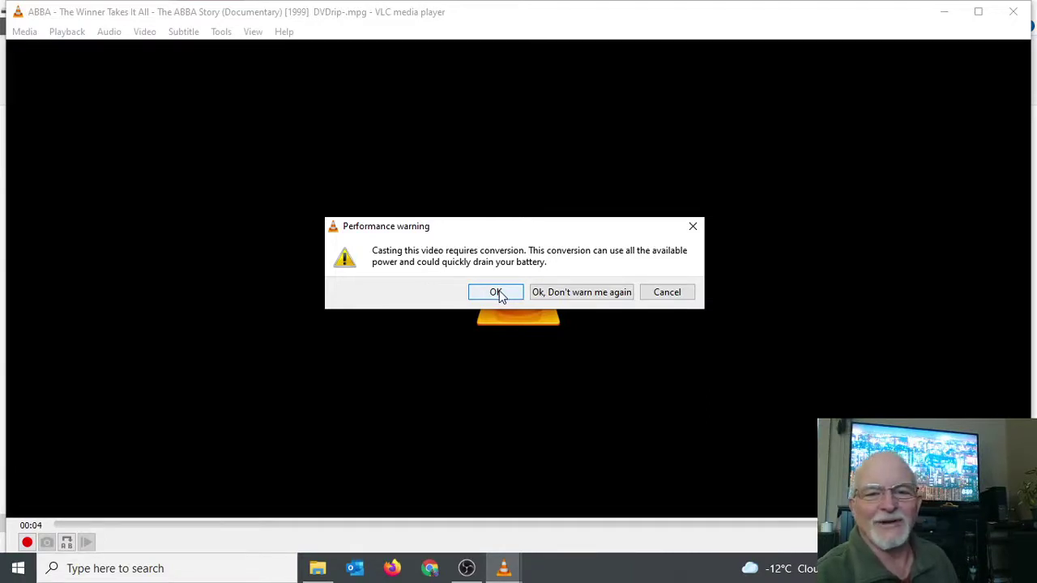
Dismiss the Performance warning with 'Ok, Don't warn me again'.
{"action": "left_click", "coordinate": [560, 294]}
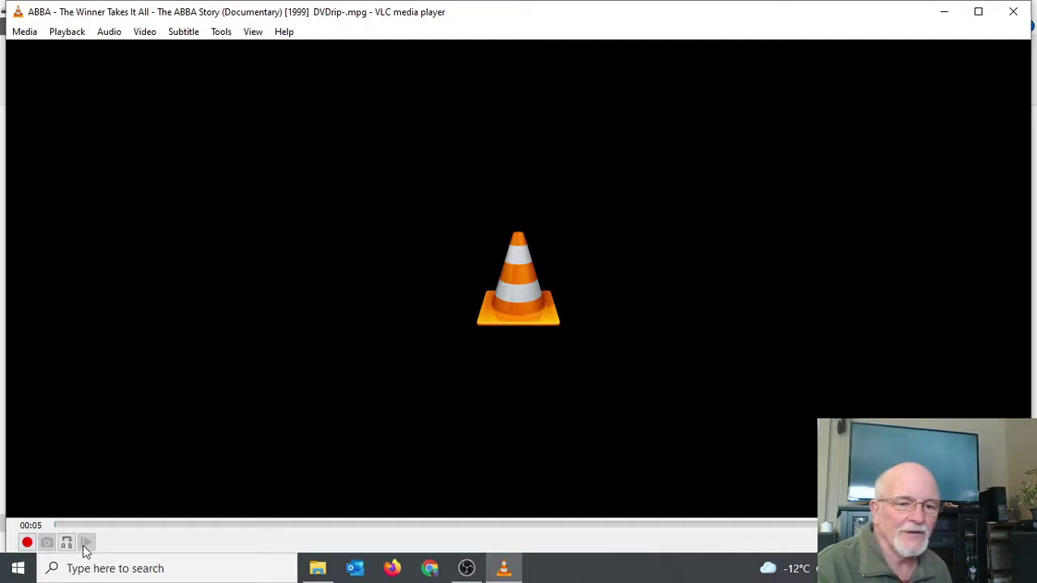
Restart VLC with the ABBA video from Explorer and pause it at 00:02.
{"action": "left_click", "coordinate": [1014, 12]}
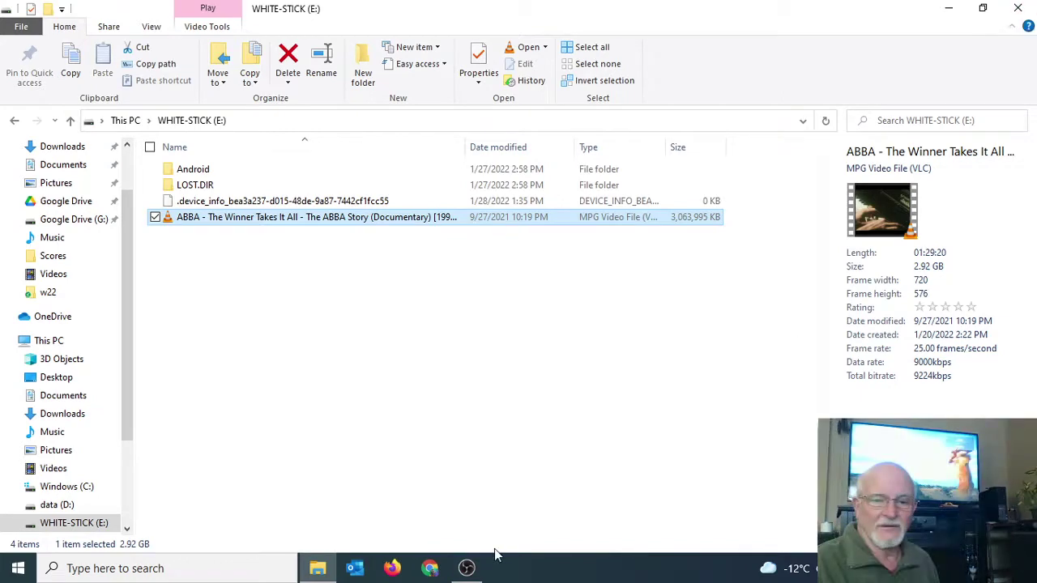
{"action": "double_click", "coordinate": [285, 220]}
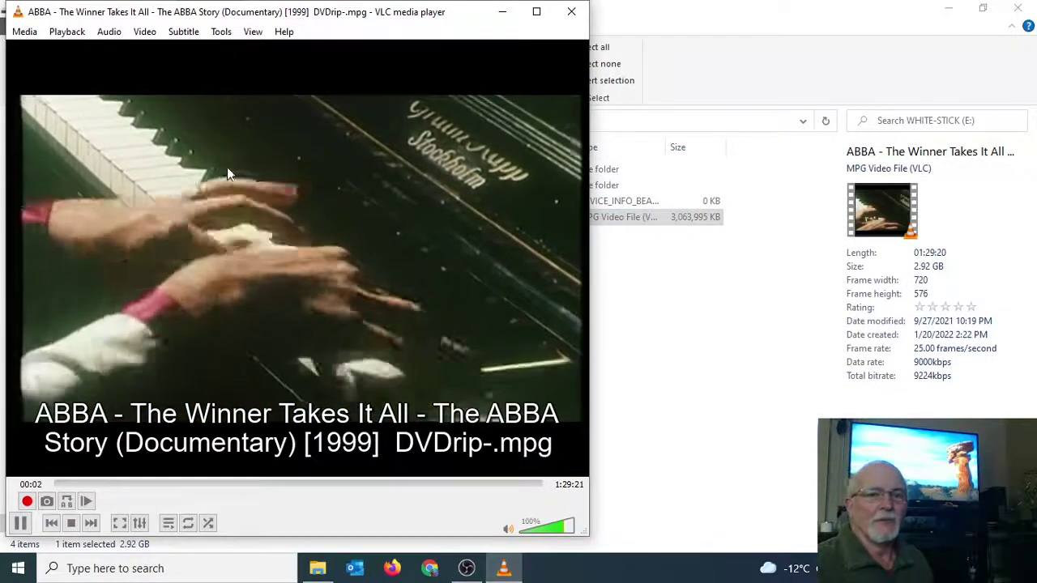
{"action": "key", "text": "space"}
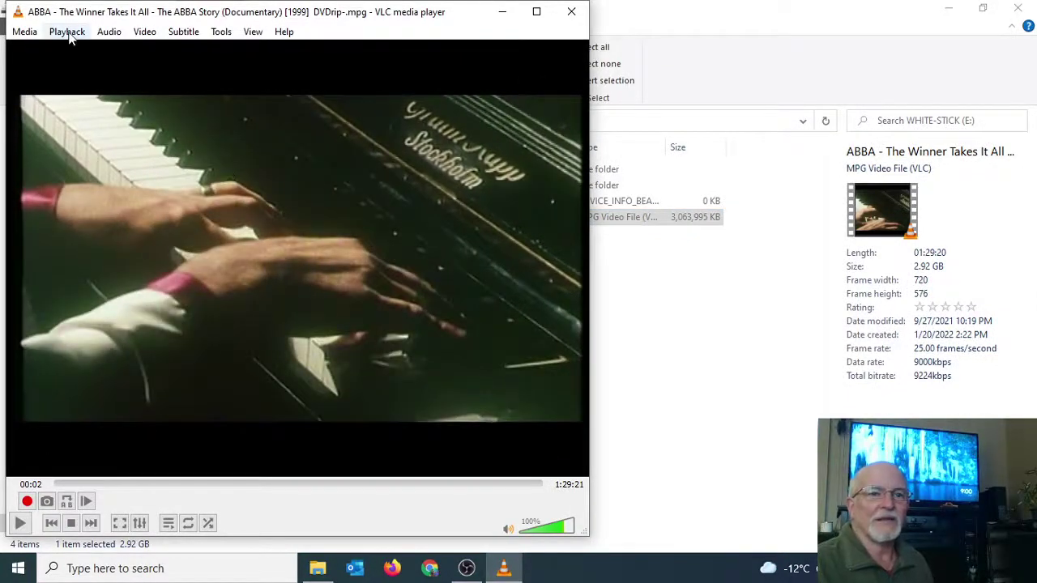
{"action": "left_click", "coordinate": [68, 34]}
{"action": "mouse_move", "coordinate": [106, 128]}
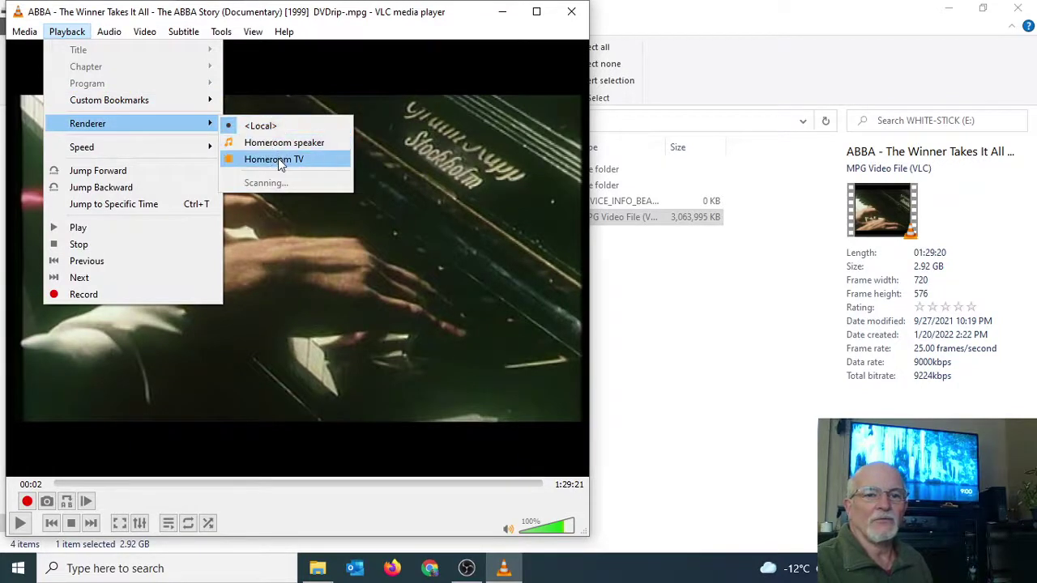
Cast the ABBA video to Homeroom TV and skip forward to about 00:49.
{"action": "left_click", "coordinate": [278, 159]}
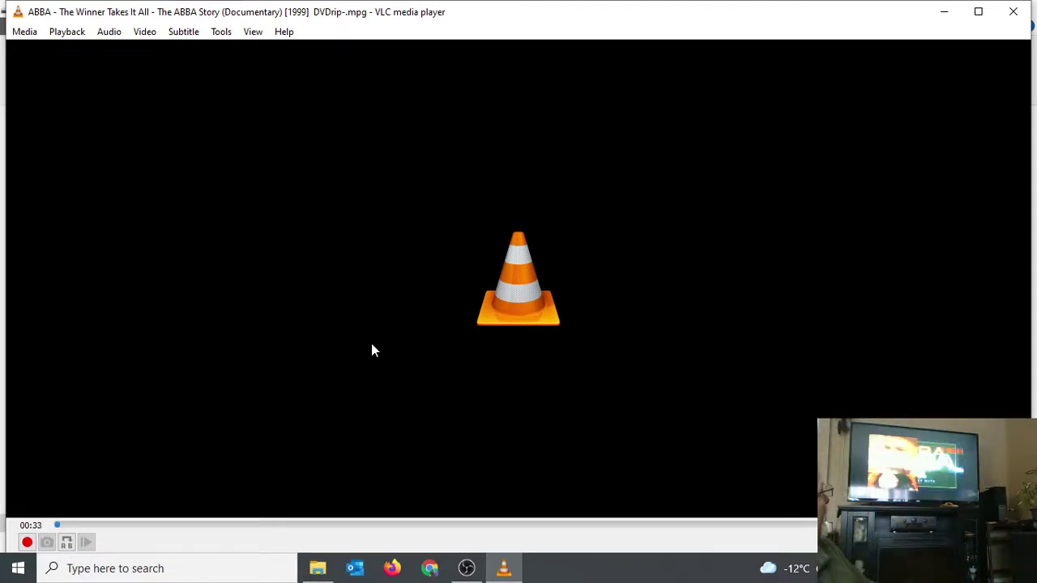
{"action": "key", "text": "Right"}
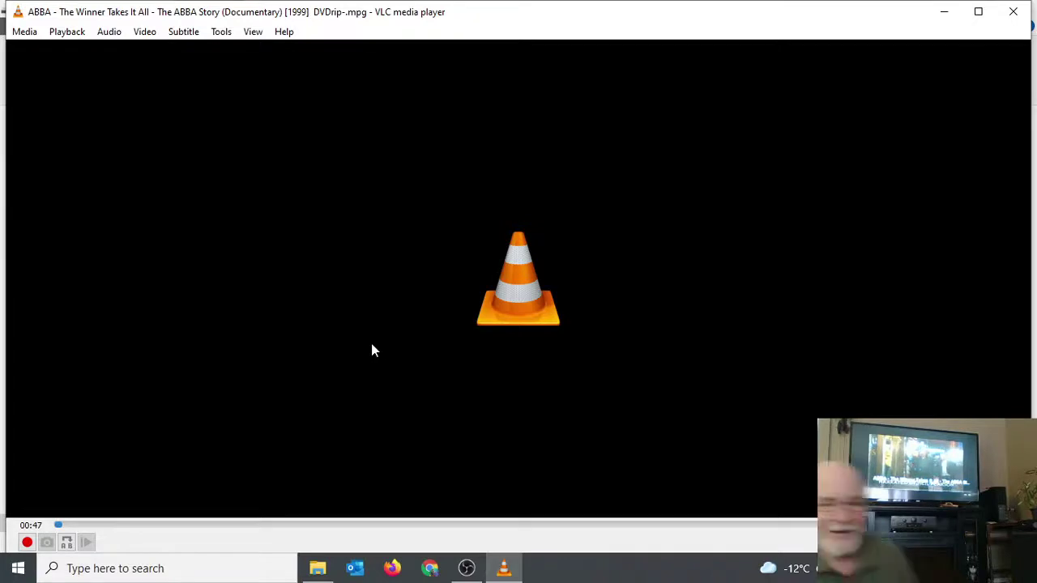
Close VLC and the WHITE-STICK (E:) File Explorer window.
{"action": "left_click", "coordinate": [1004, 12]}
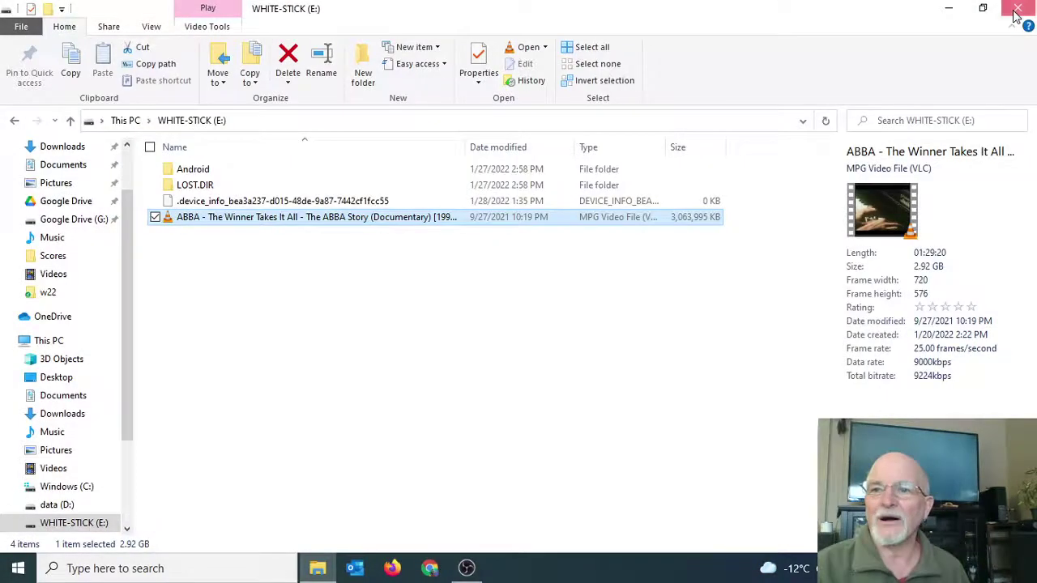
{"action": "left_click", "coordinate": [1016, 15]}
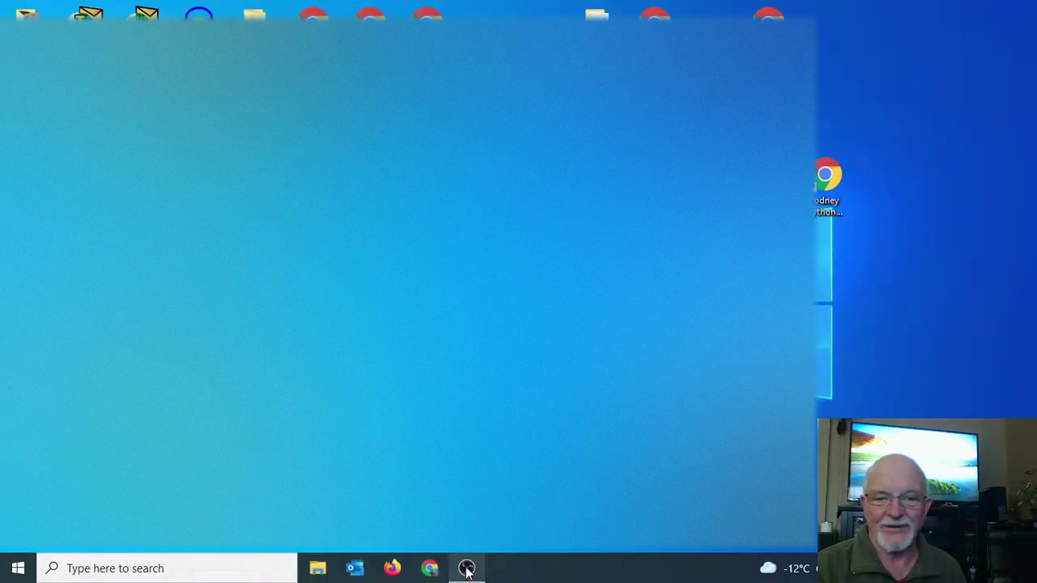
{"action": "mouse_move", "coordinate": [467, 570]}
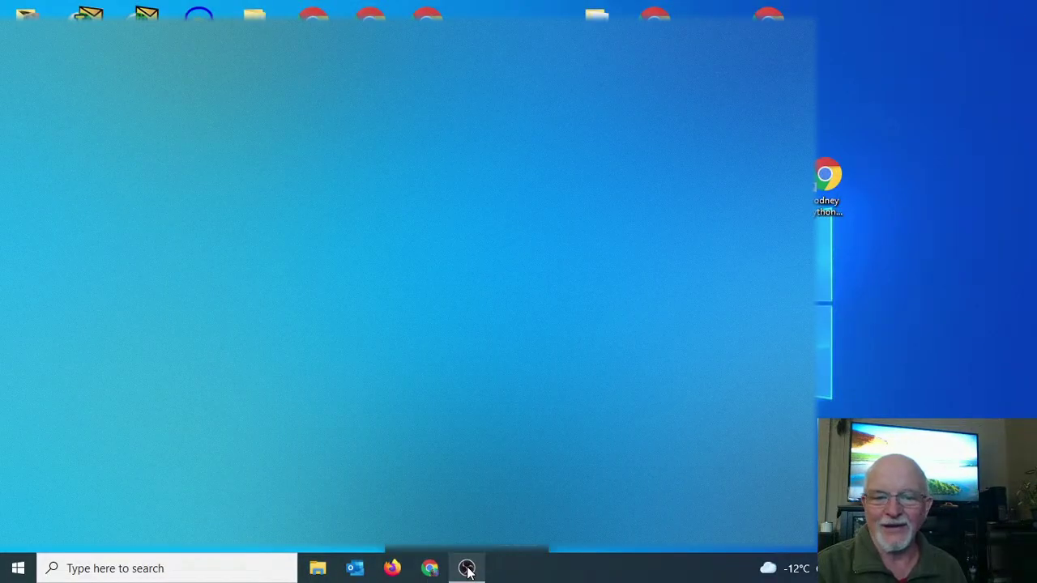